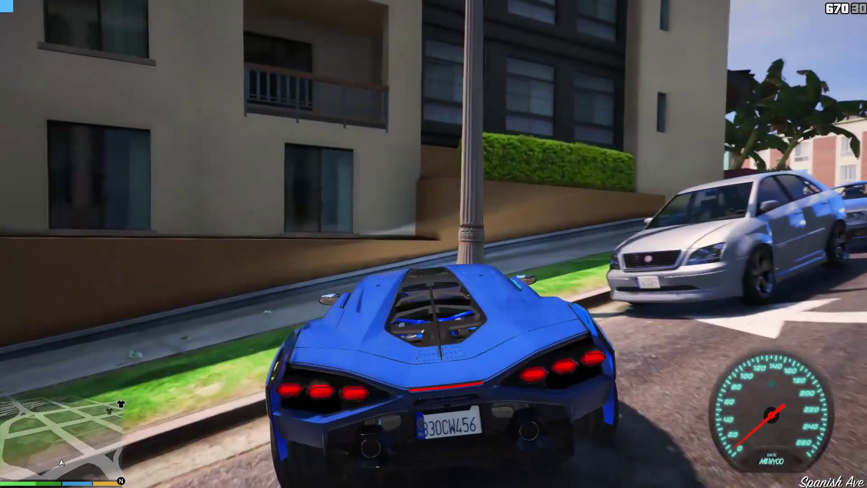
key(a)
key(a)
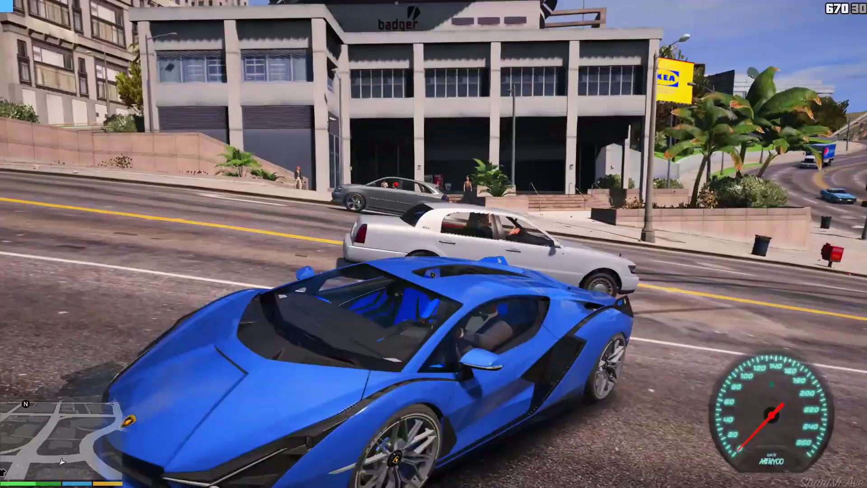
key(a)
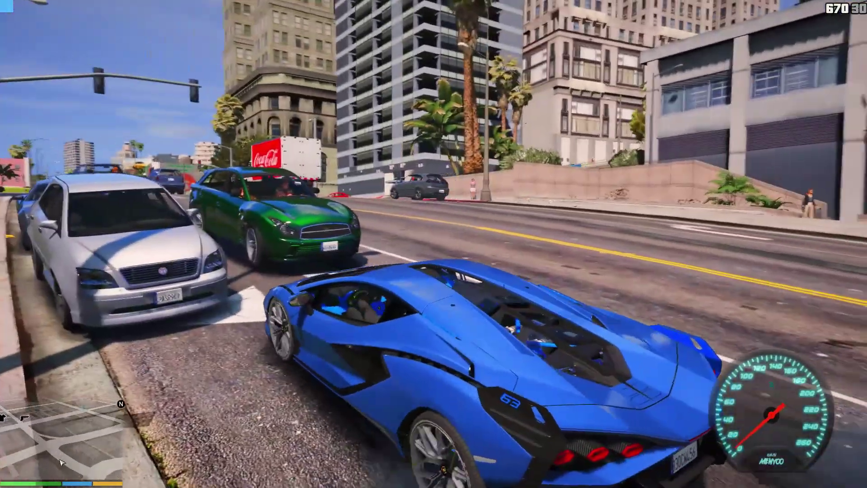
key(a)
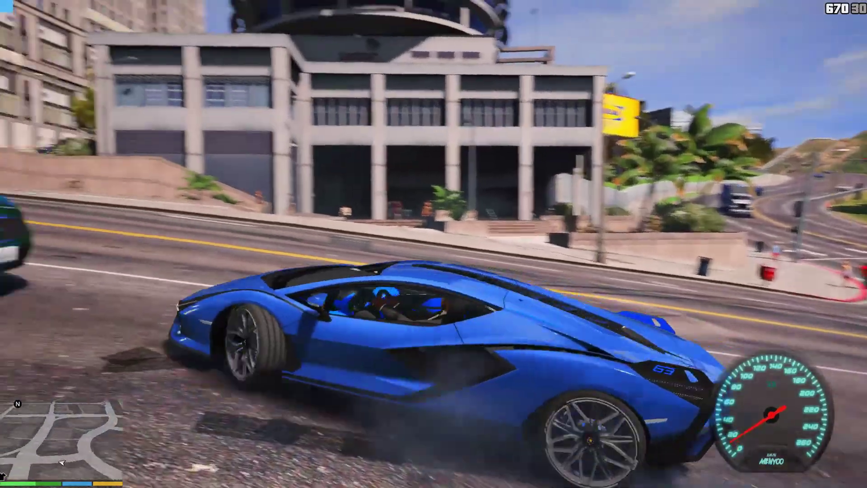
key(a)
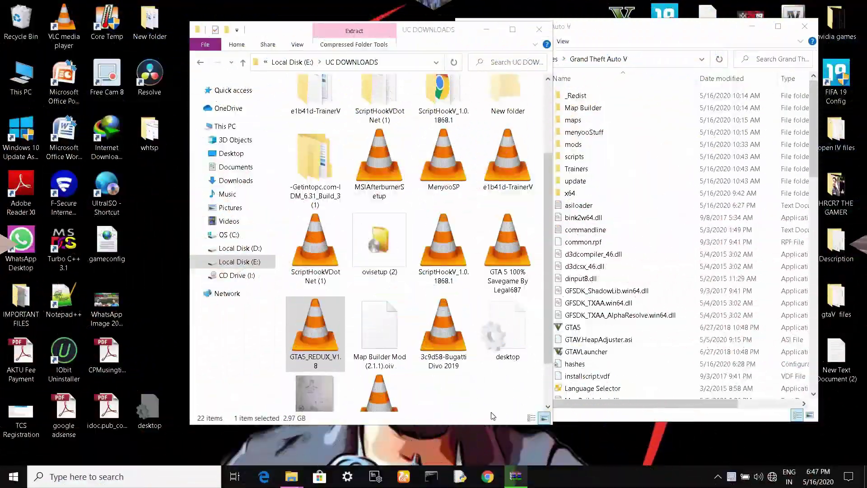
Extract the GTA5_REDUX_V1.8 archive into its own folder and place the UC DOWNLOADS and Grand Theft Auto V windows side by side.
right_click(311, 323)
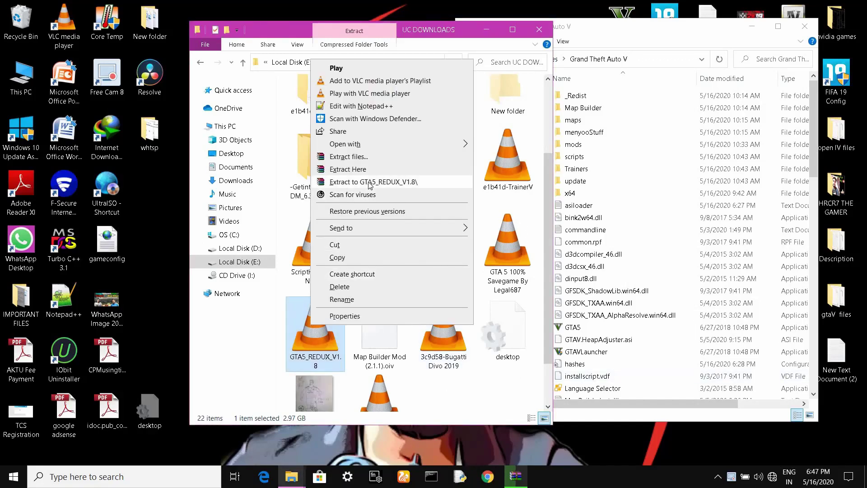
click(463, 34)
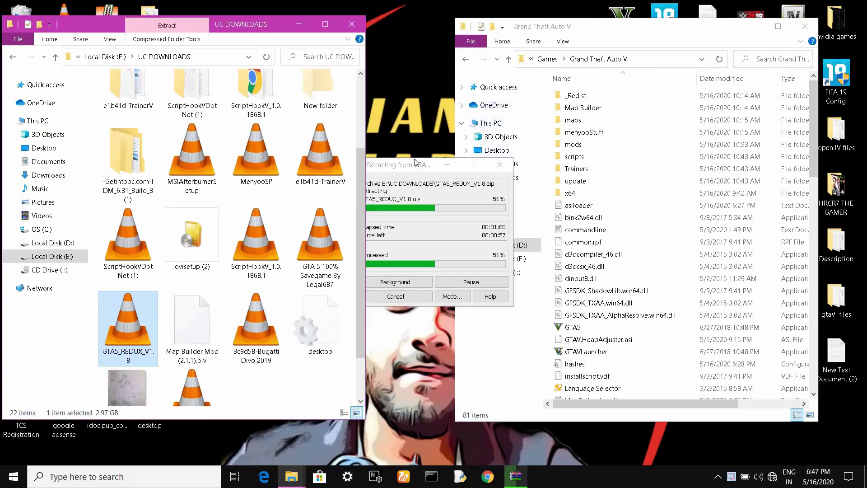
drag(415, 161, 327, 107)
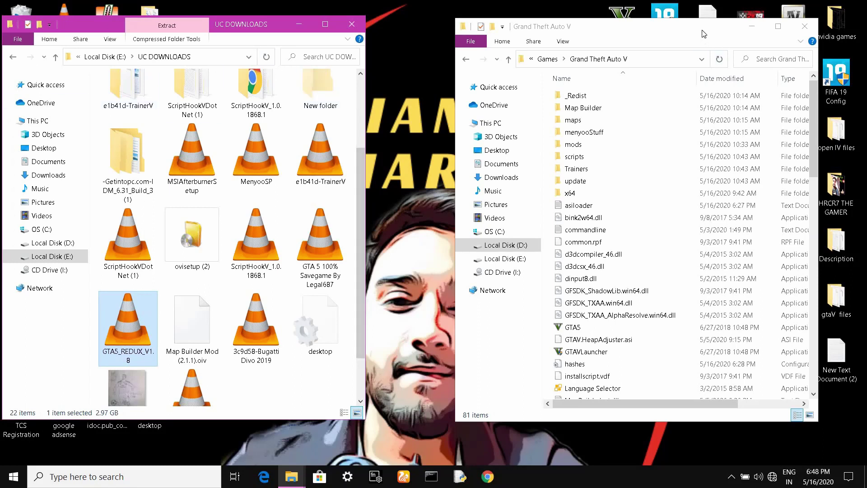
drag(681, 27, 348, 59)
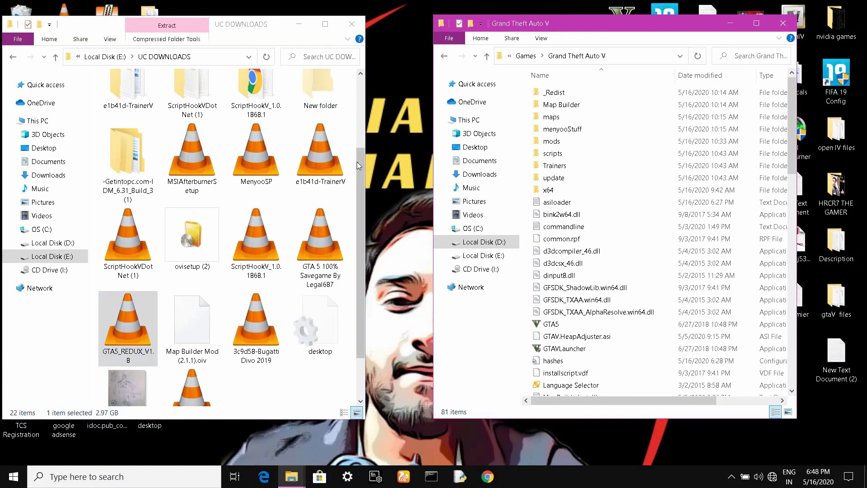
Open the extracted GTA5_REDUX_V1.8 folder in UC DOWNLOADS and examine the files it contains.
click(358, 94)
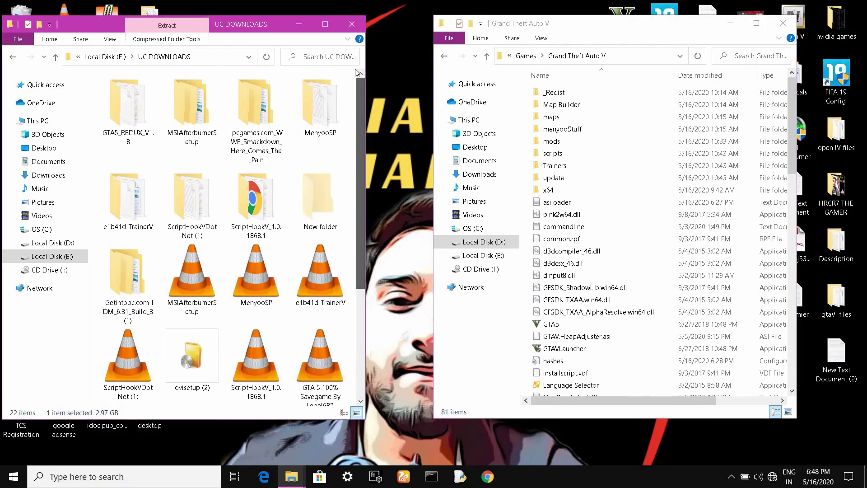
click(129, 112)
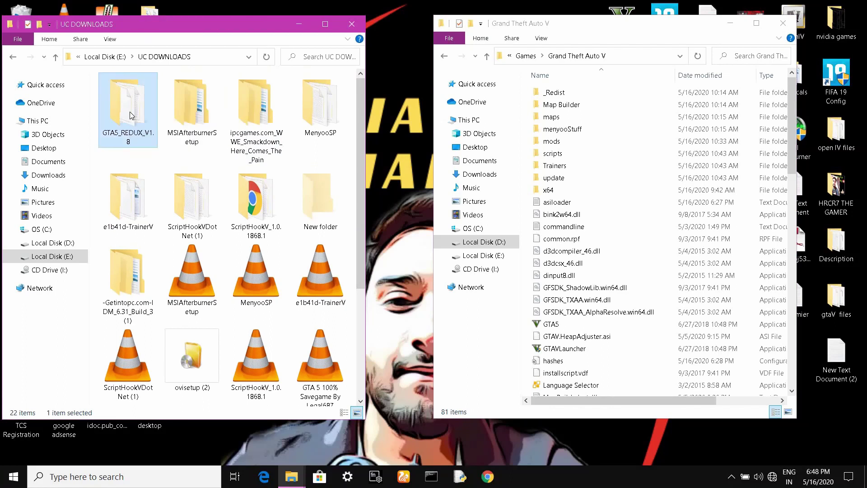
double_click(129, 112)
drag(137, 151, 158, 91)
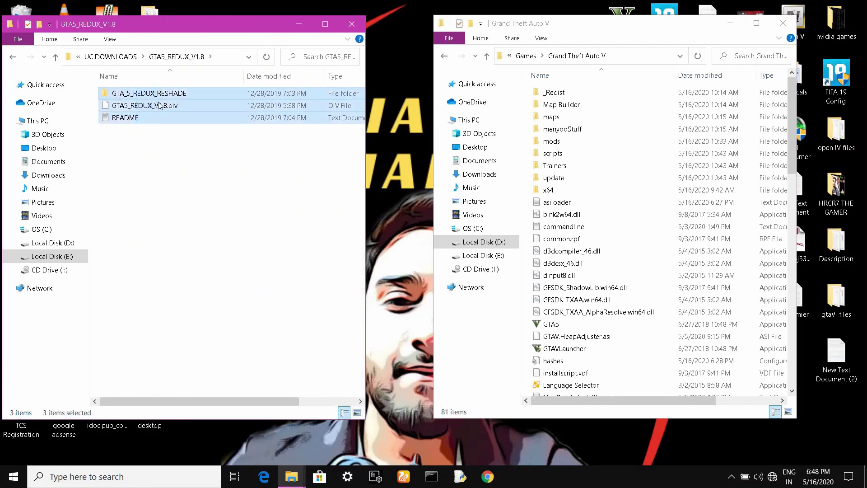
click(168, 176)
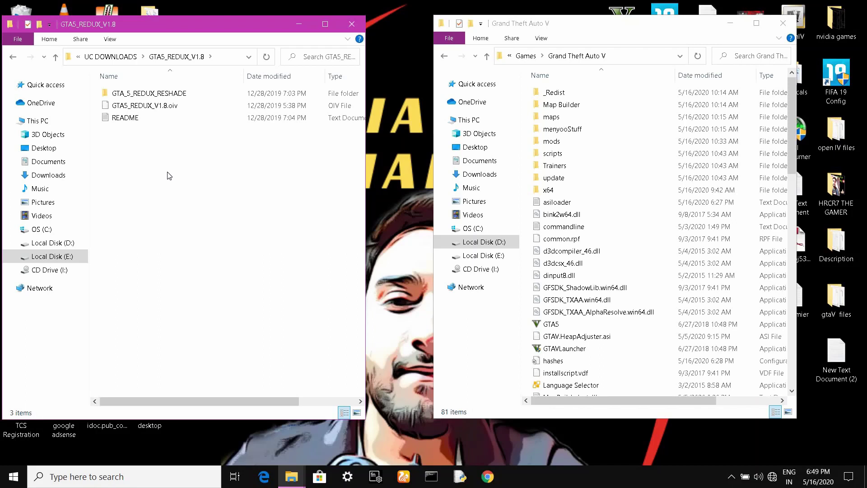
click(170, 96)
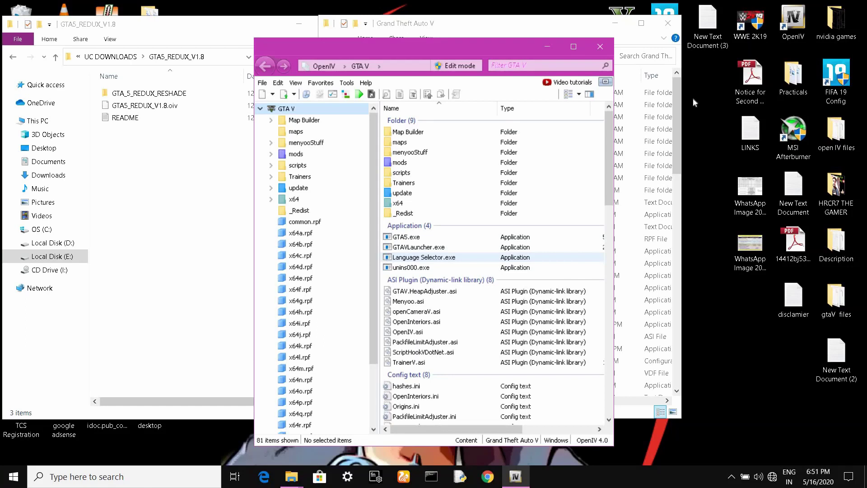
Minimize OpenIV, maximize the Grand Theft Auto V folder window, and look inside its mods folder.
click(548, 47)
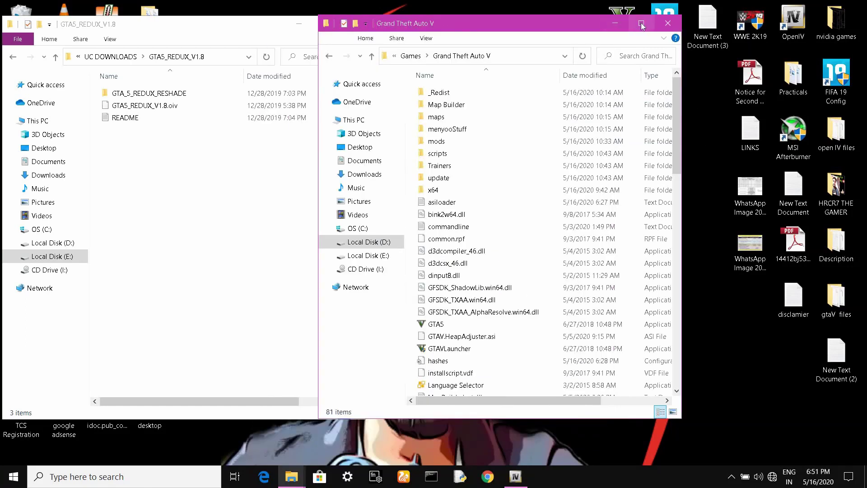
click(641, 23)
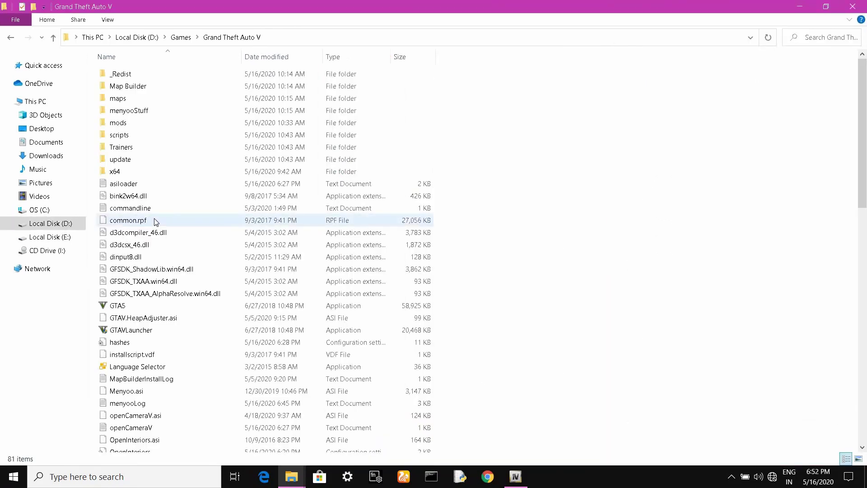
click(143, 224)
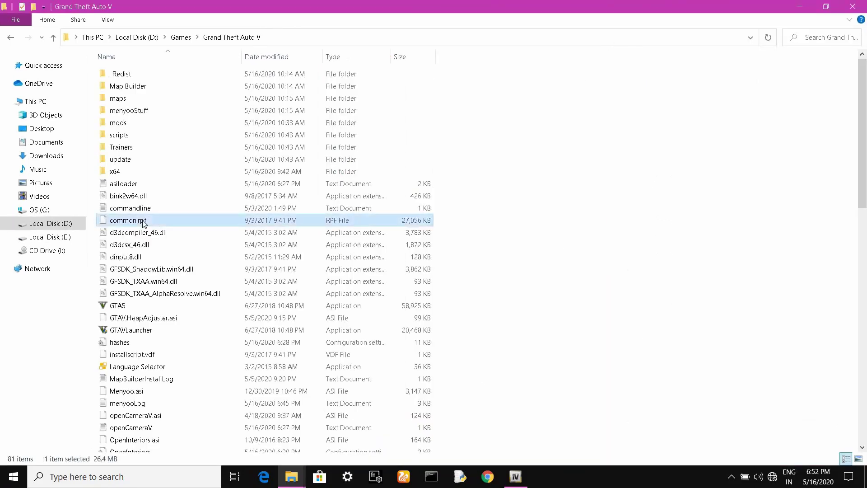
double_click(147, 123)
click(10, 37)
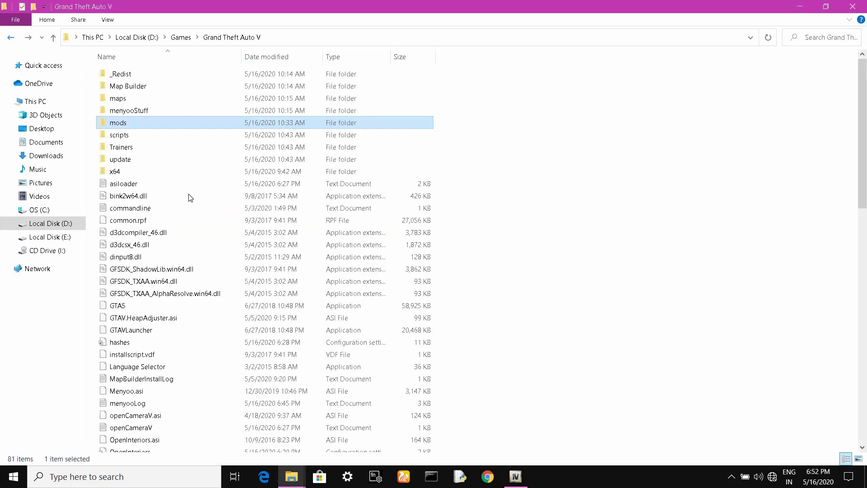
Copy common.rpf from the Grand Theft Auto V folder into the mods folder.
right_click(149, 221)
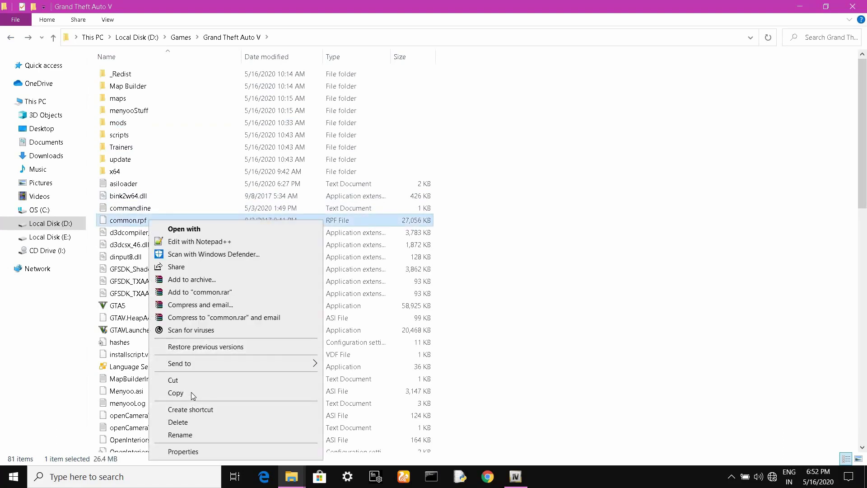
click(191, 392)
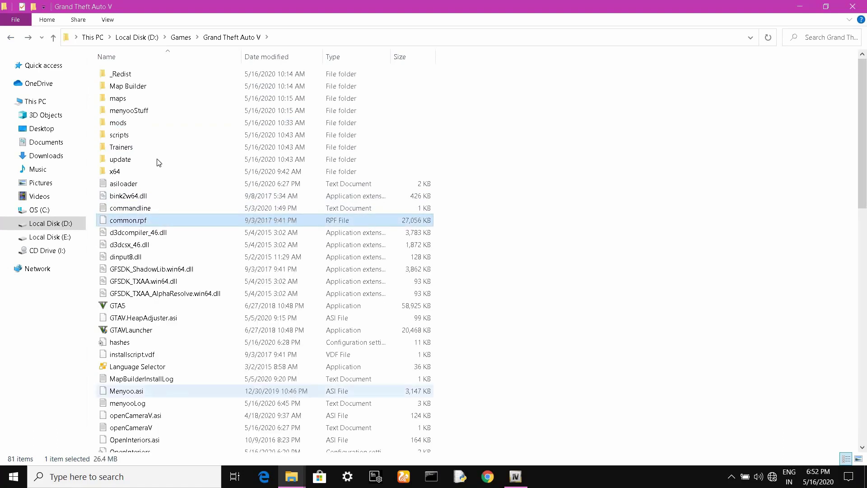
right_click(137, 122)
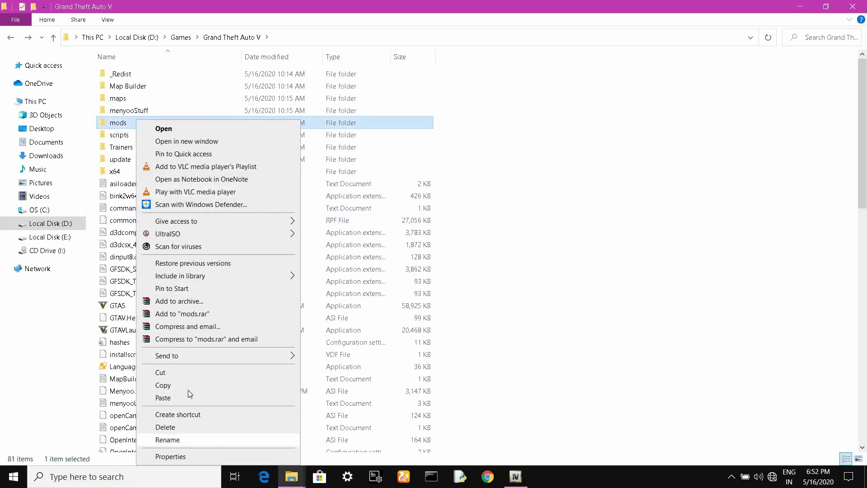
click(182, 399)
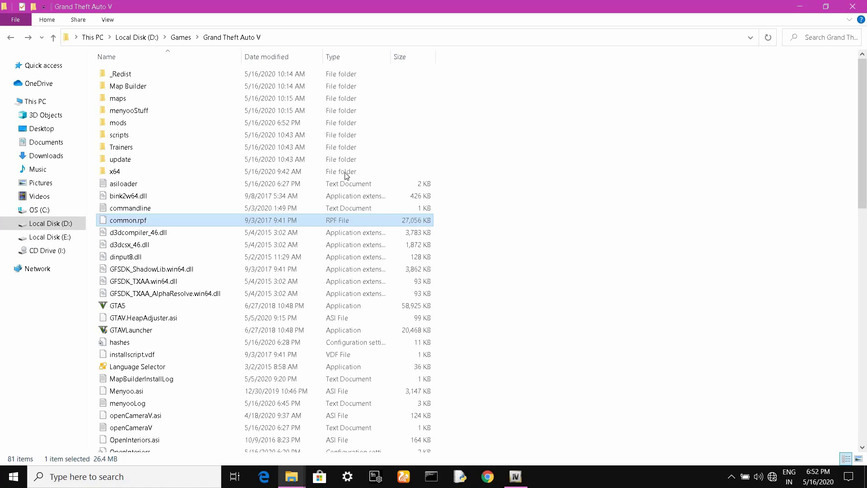
Mark the update and x64 folders in the game directory and check the contents of the mods folder.
drag(429, 173, 421, 160)
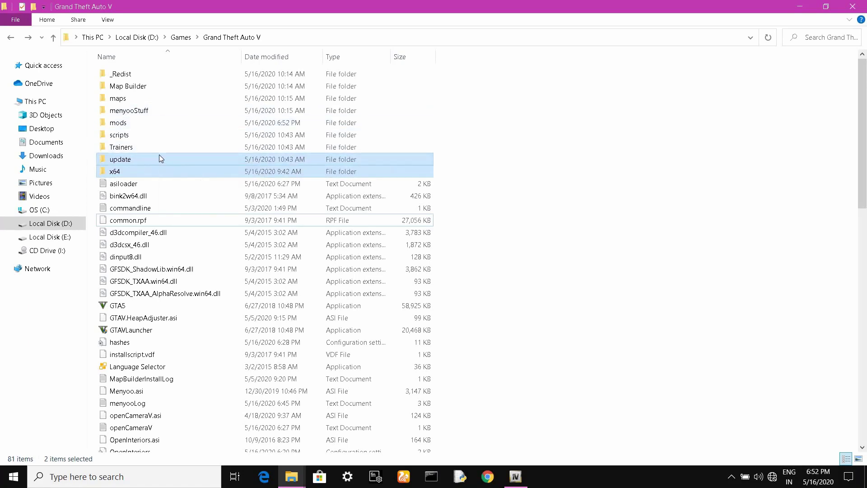
double_click(151, 123)
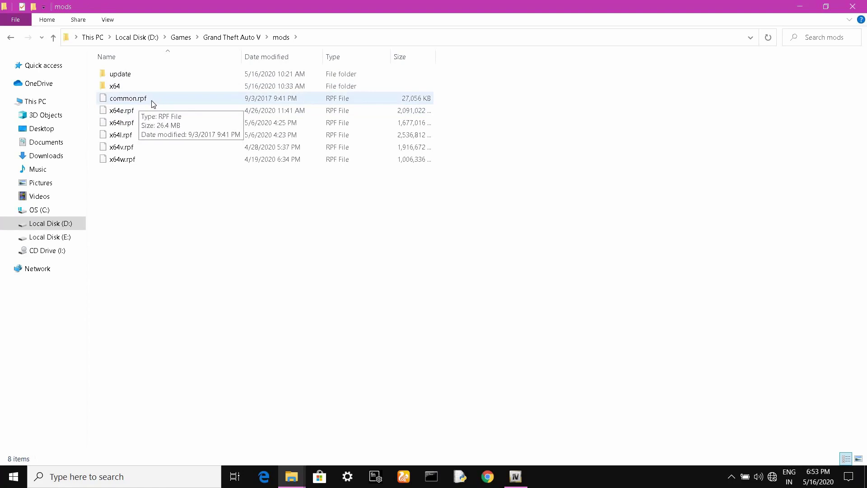
key(alt+Left)
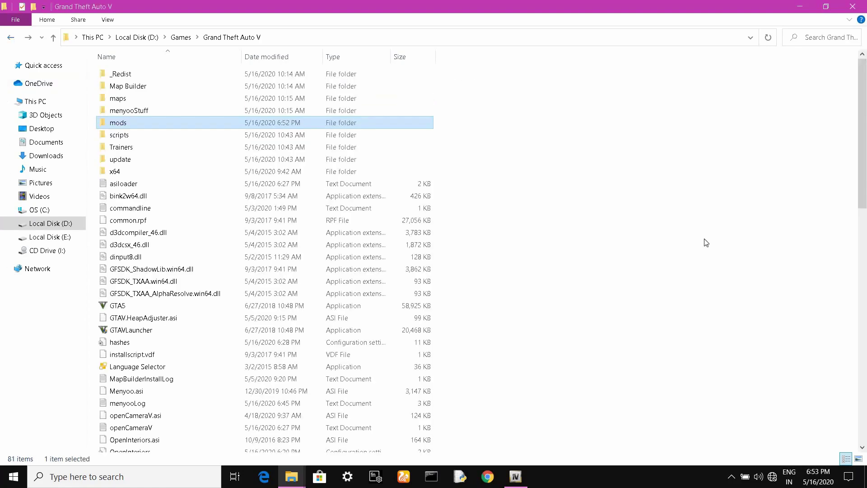
Copy x64a.rpf and x64b.rpf from the Grand Theft Auto V folder into the mods folder.
drag(866, 187, 866, 336)
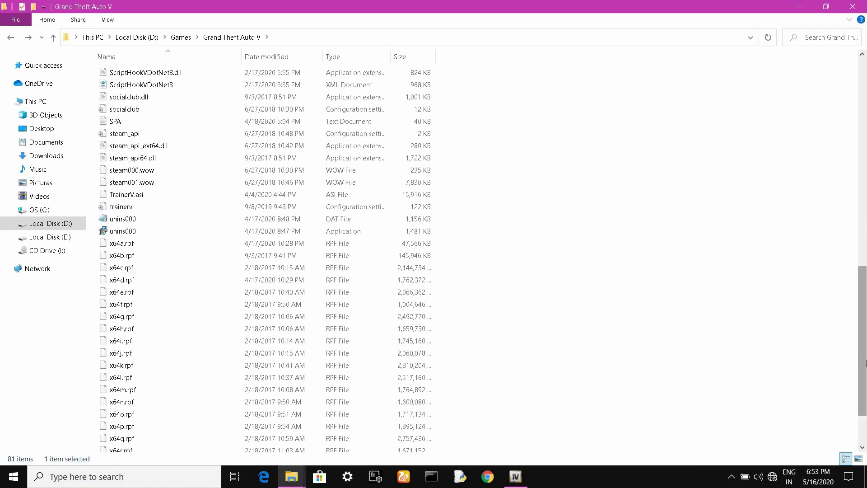
scroll(866, 357, down, 3)
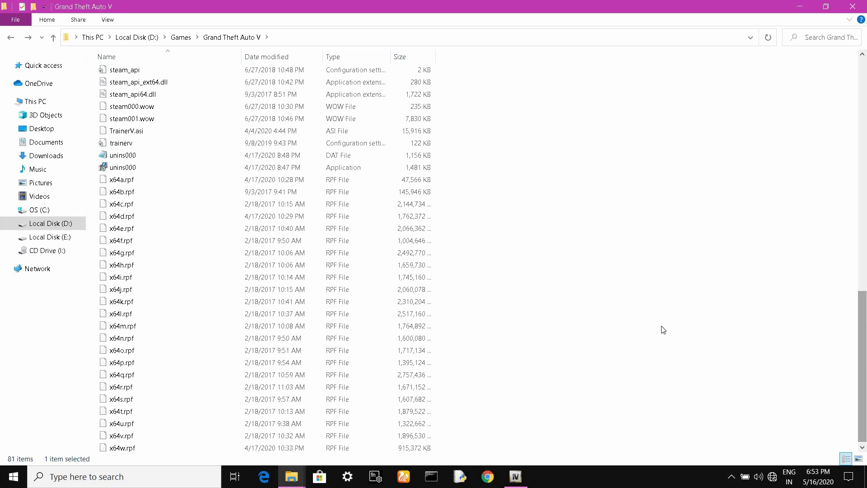
drag(443, 183, 427, 195)
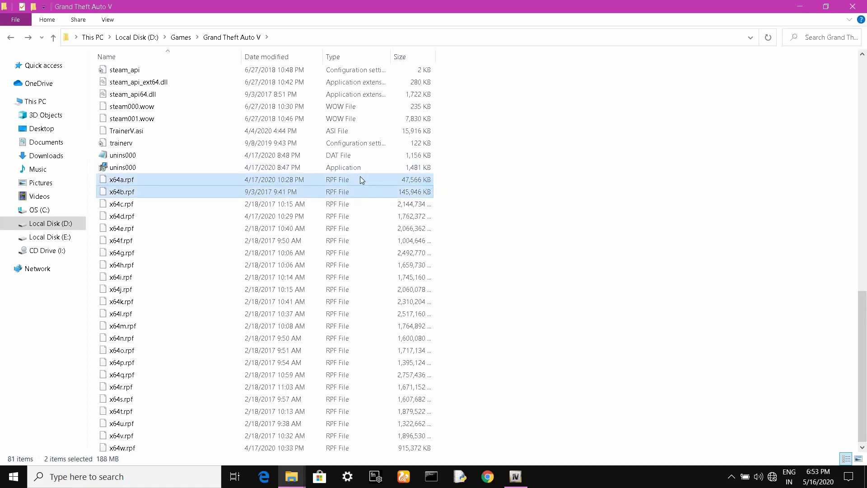
right_click(329, 188)
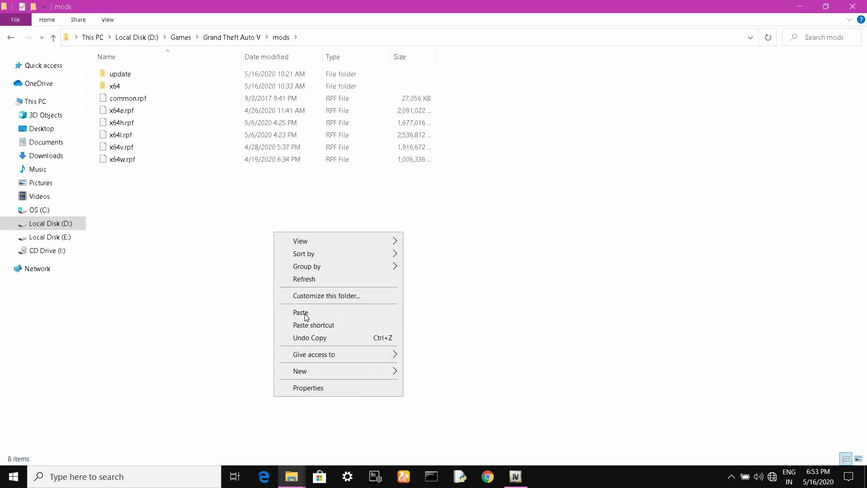
click(304, 314)
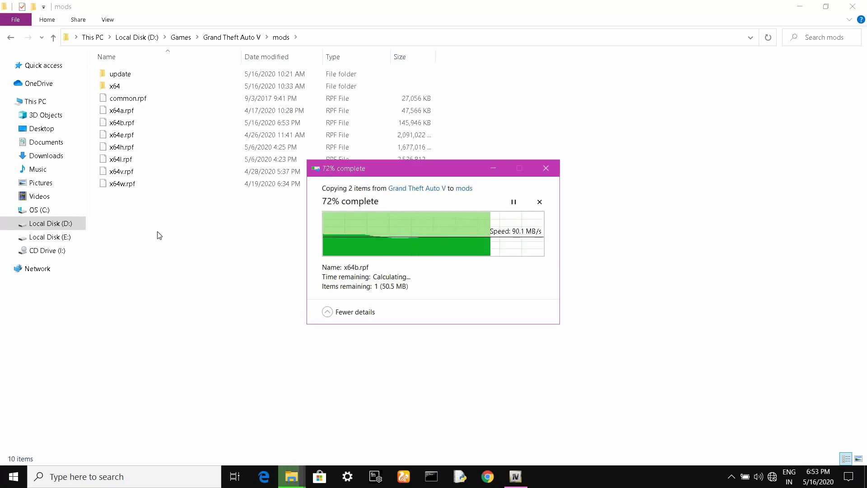
Copy the files x64e.rpf through x64m.rpf from the Grand Theft Auto V folder into its mods folder.
click(11, 39)
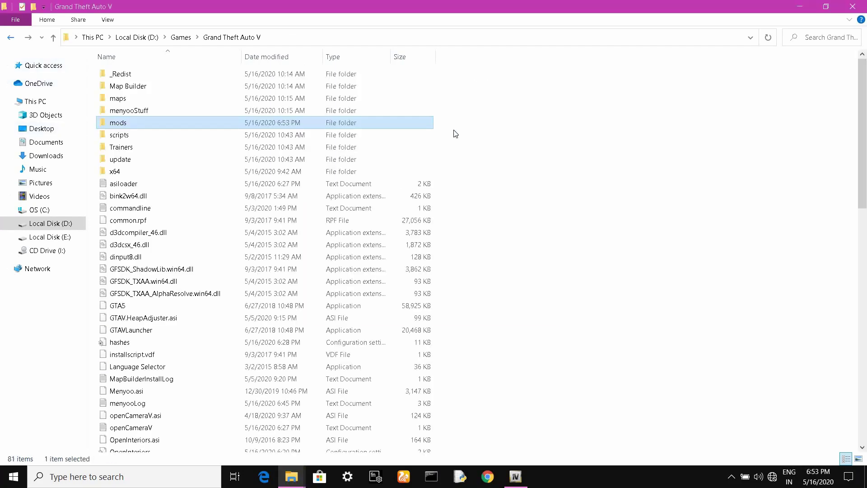
drag(865, 195, 865, 401)
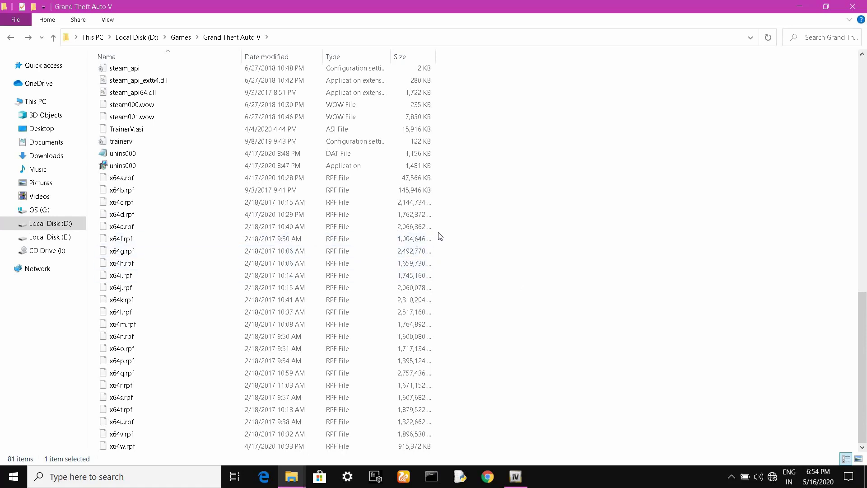
click(426, 275)
drag(441, 229, 391, 266)
drag(393, 267, 369, 322)
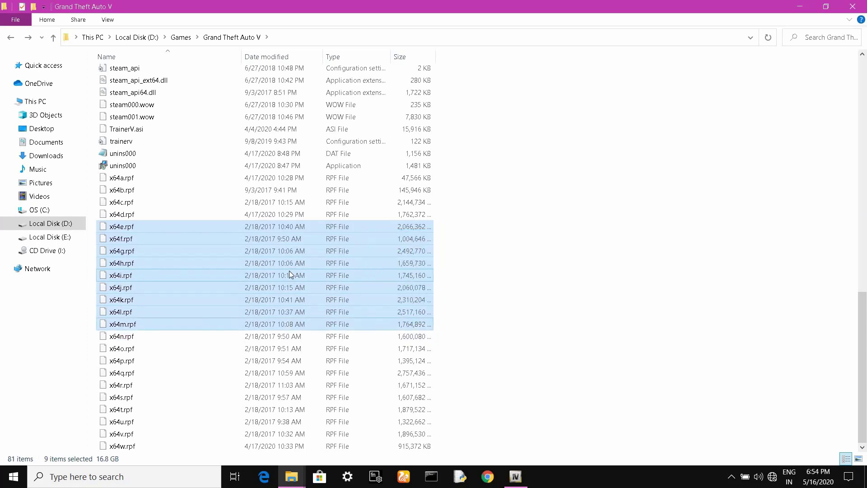
right_click(289, 270)
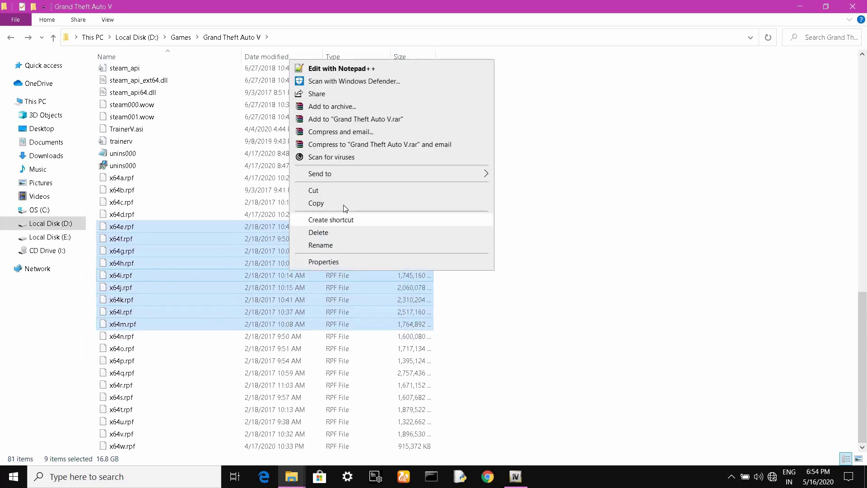
click(345, 204)
drag(866, 366, 865, 112)
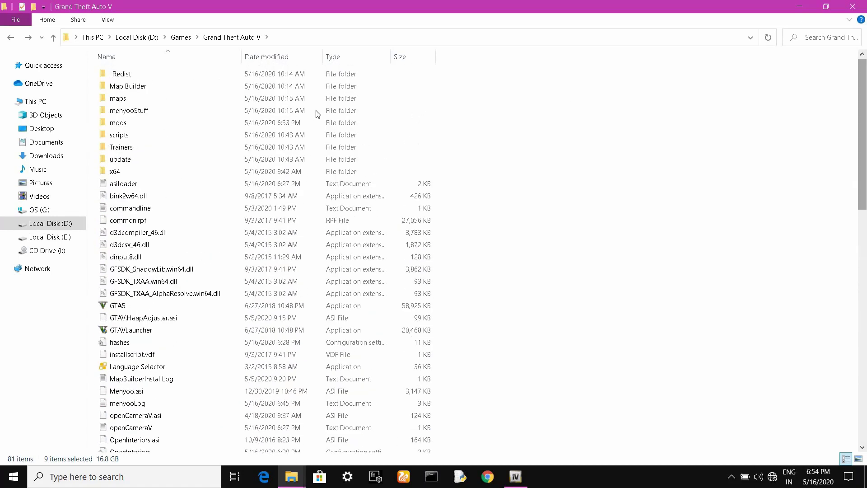
click(169, 124)
right_click(169, 125)
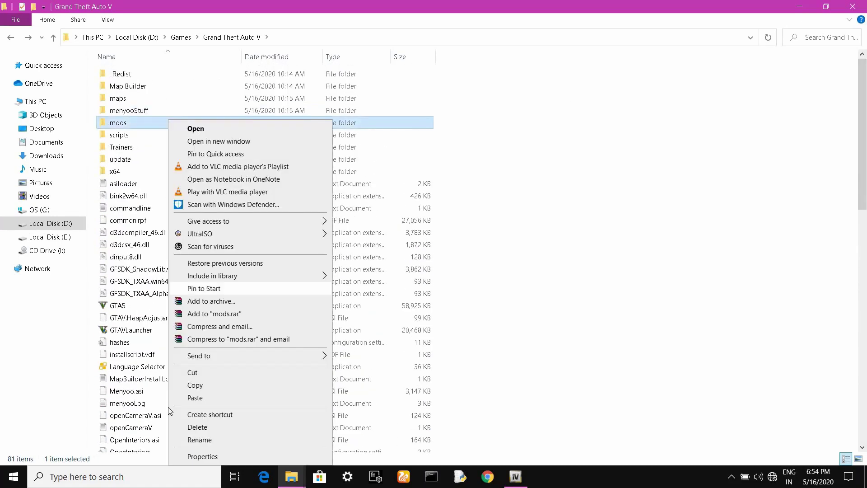
click(195, 397)
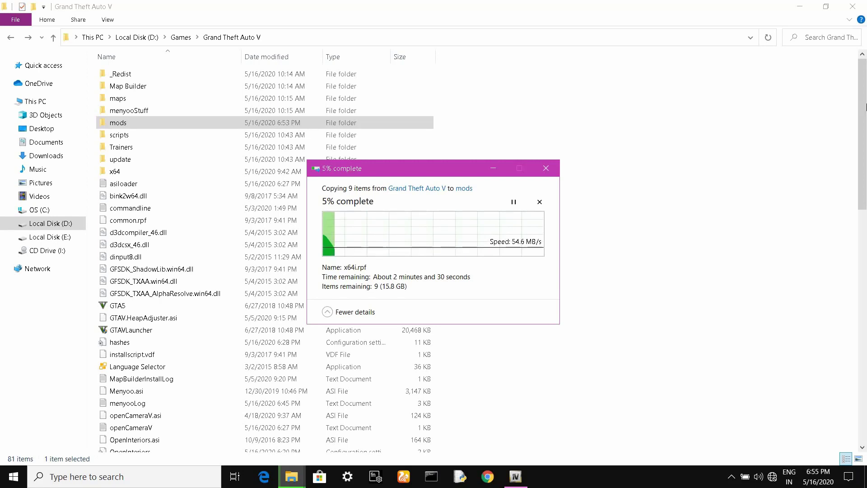
Copy x64t.rpf, x64u.rpf and x64v.rpf from the Grand Theft Auto V folder to the clipboard.
click(650, 161)
scroll(437, 413, down, 3)
drag(445, 408, 394, 432)
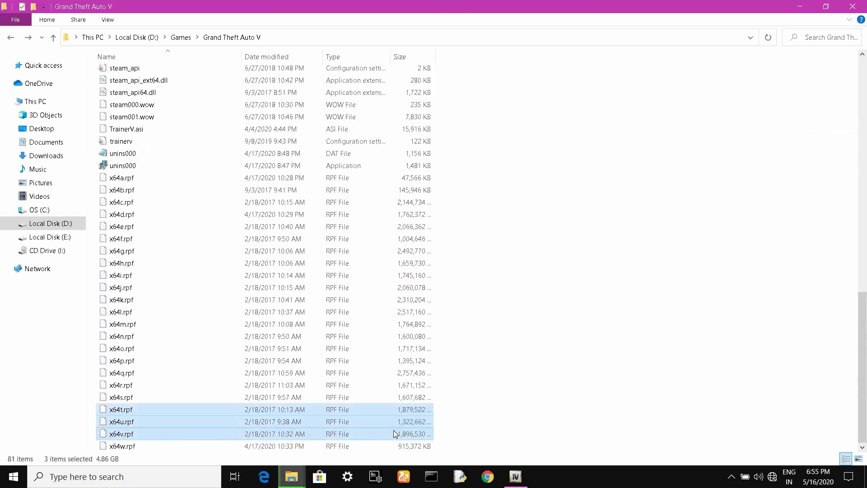
right_click(367, 421)
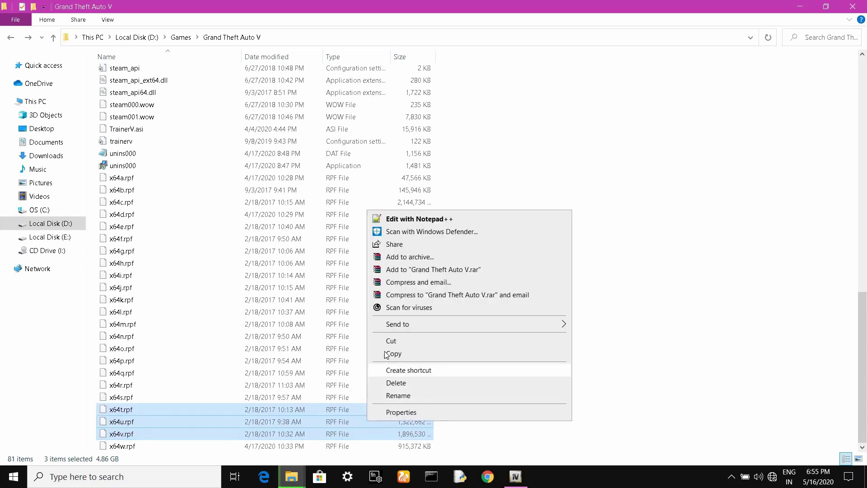
click(388, 354)
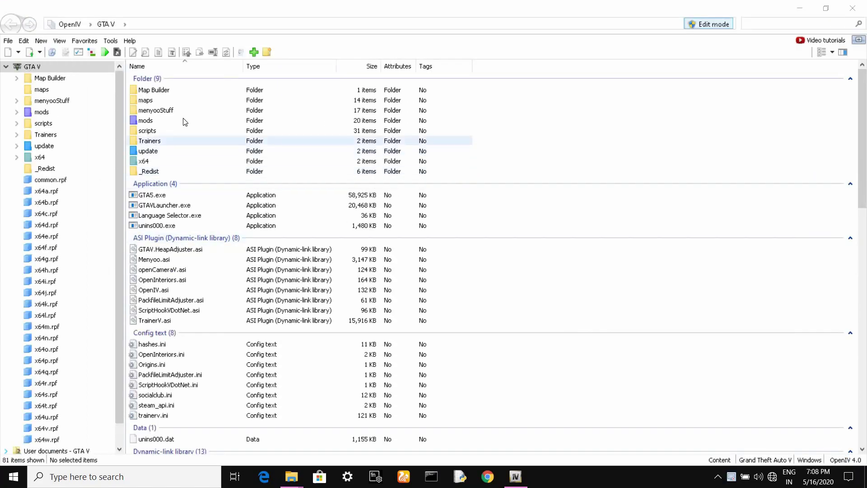
In OpenIV, check the RPF files inside the mods folder and return to the GTA V root.
double_click(185, 121)
click(208, 113)
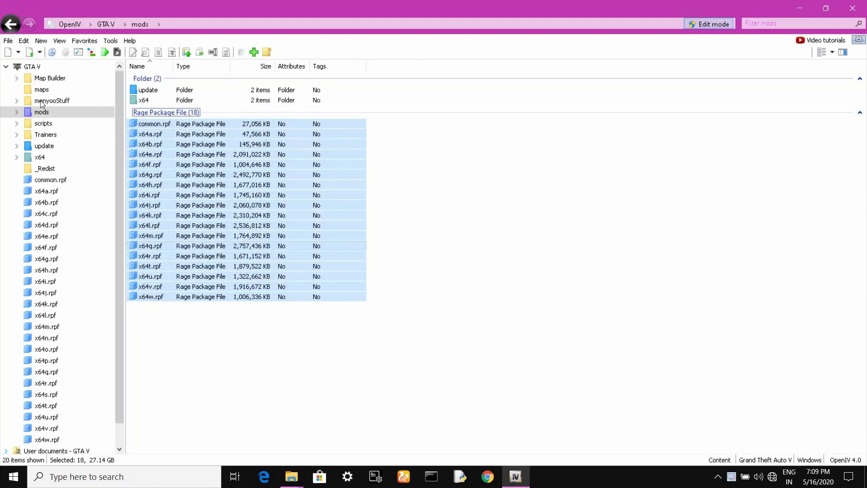
click(9, 24)
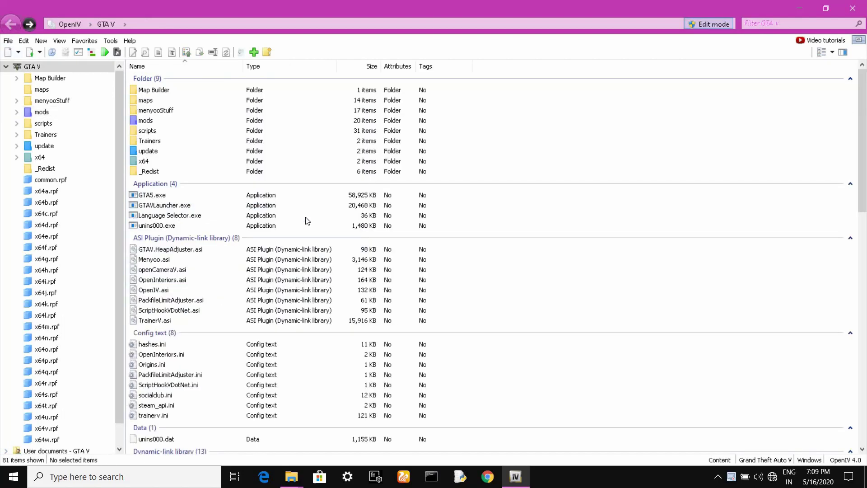
Load the package GTA5_REDUX_V1.8.oiv from the GTA5_REDUX_V1.8 folder into the package installer.
click(92, 53)
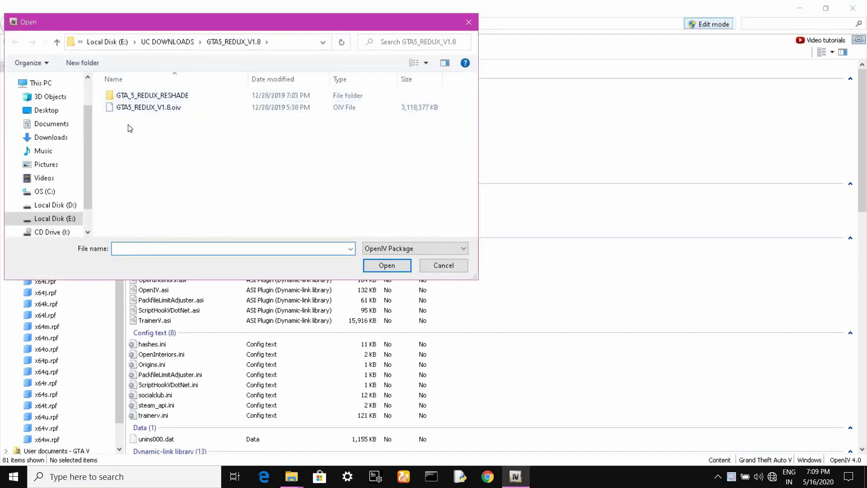
click(151, 109)
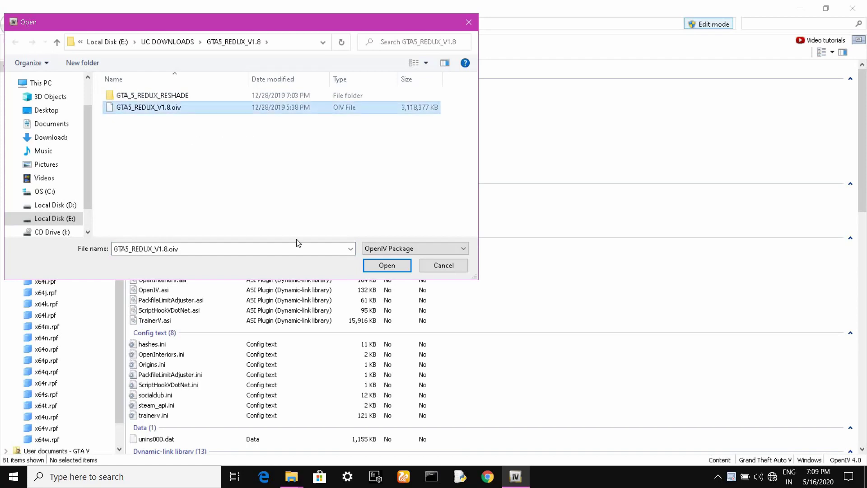
click(385, 266)
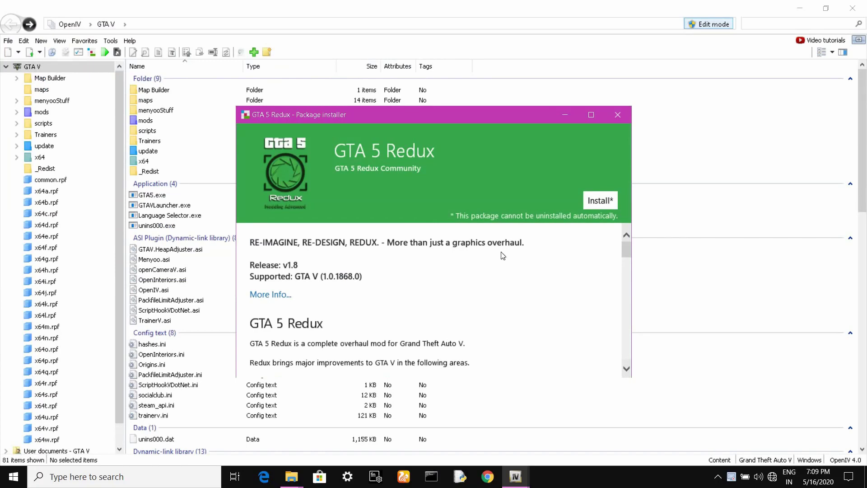
Install the GTA 5 Redux package into the "mods" folder and close the installer.
click(598, 200)
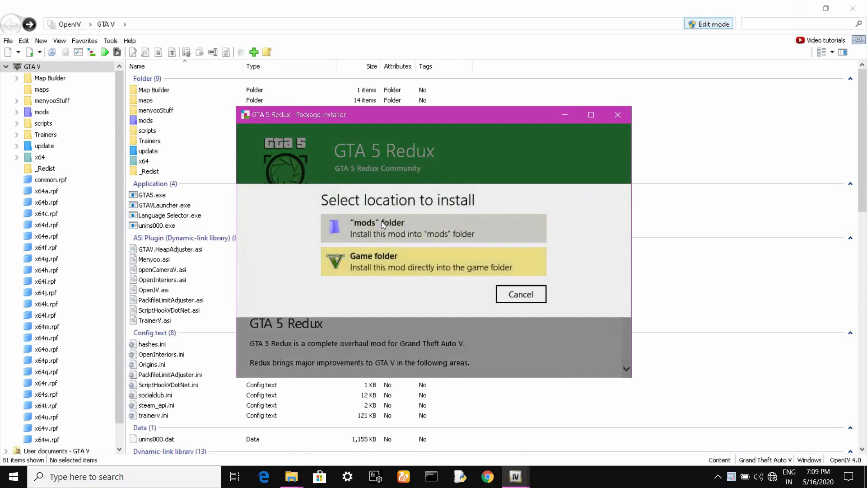
click(379, 223)
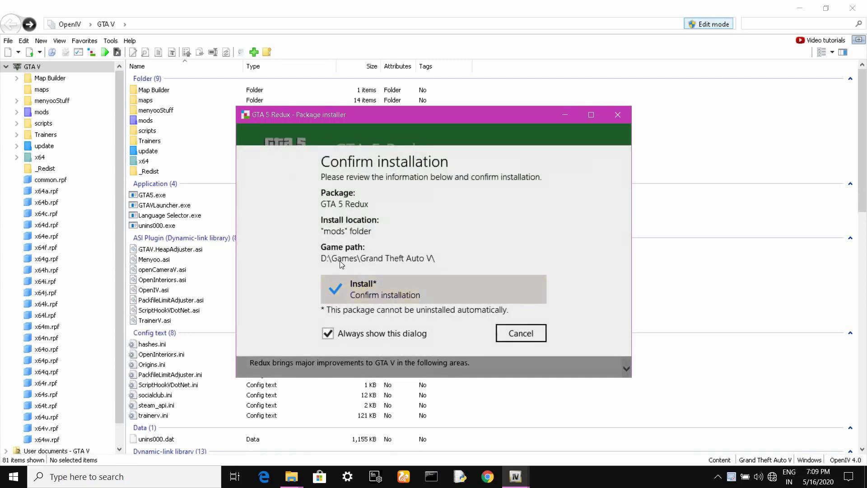
click(384, 287)
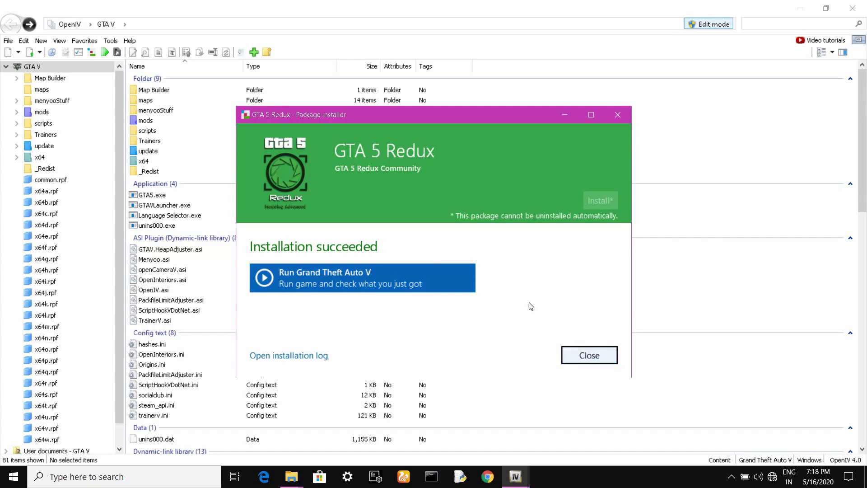
click(589, 356)
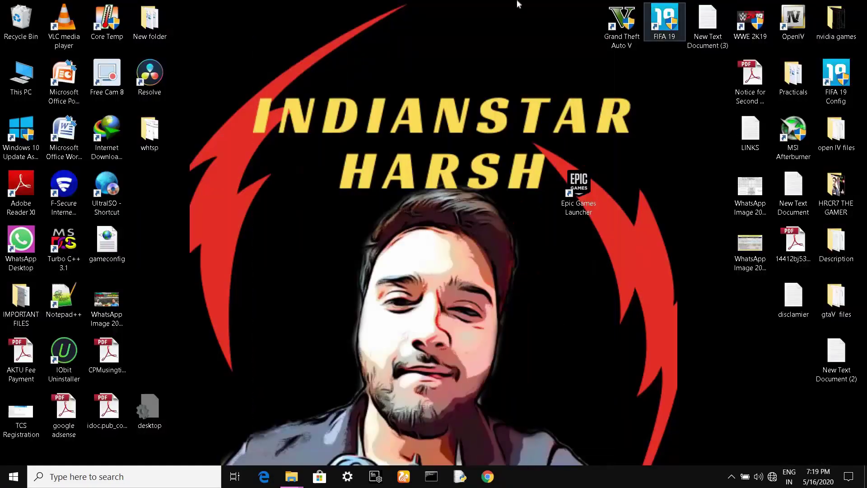
Open the Grand Theft Auto V folder under Games on drive D in File Explorer and reduce its window from full screen.
right_click(581, 4)
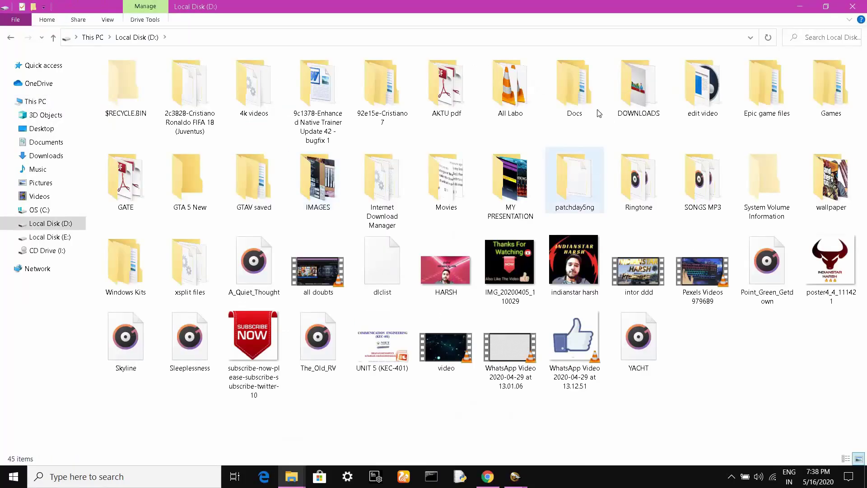
key(Return)
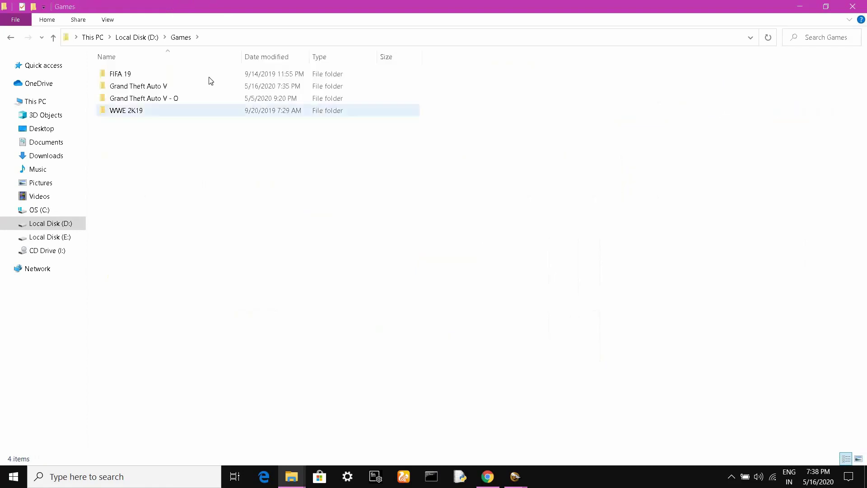
double_click(204, 86)
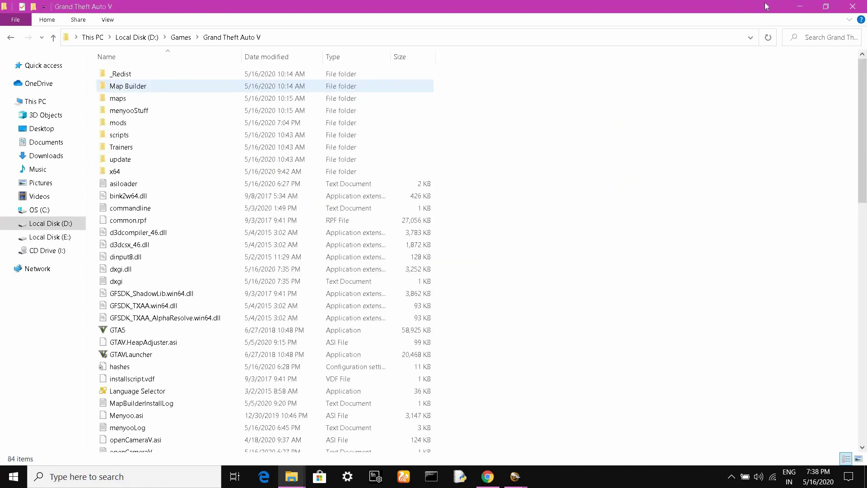
click(825, 7)
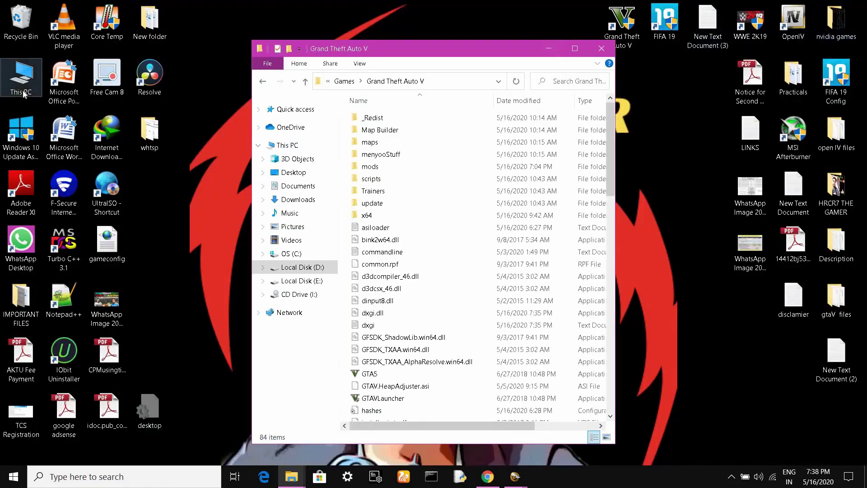
In a second File Explorer window, open GTA_5_REDUX_RESHADE inside UC DOWNLOADS\GTA5_REDUX_V1.8 on drive E.
double_click(23, 93)
click(407, 393)
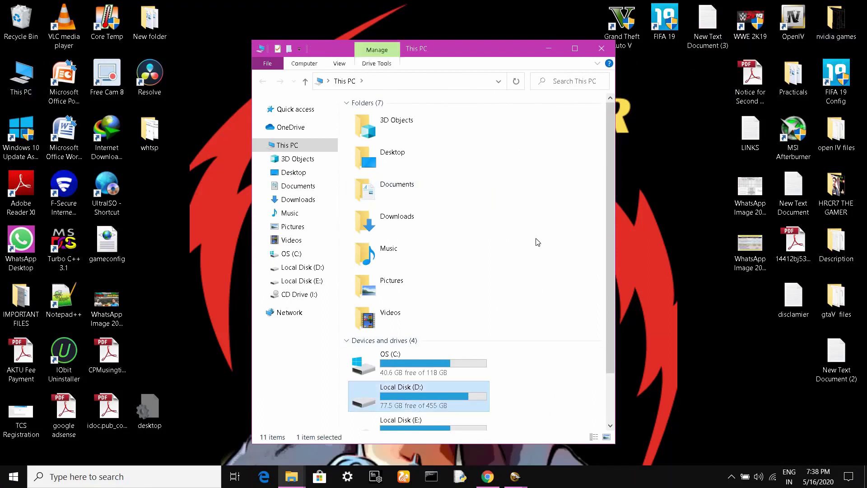
key(Return)
text(dow)
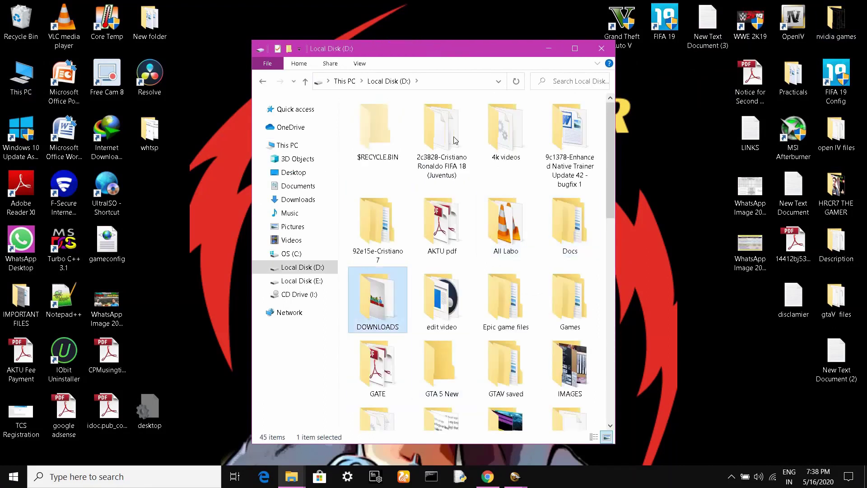
key(Return)
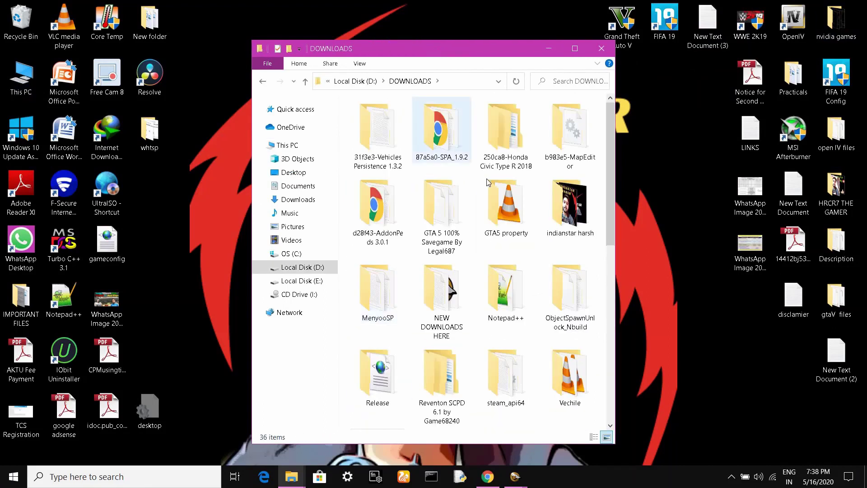
click(308, 281)
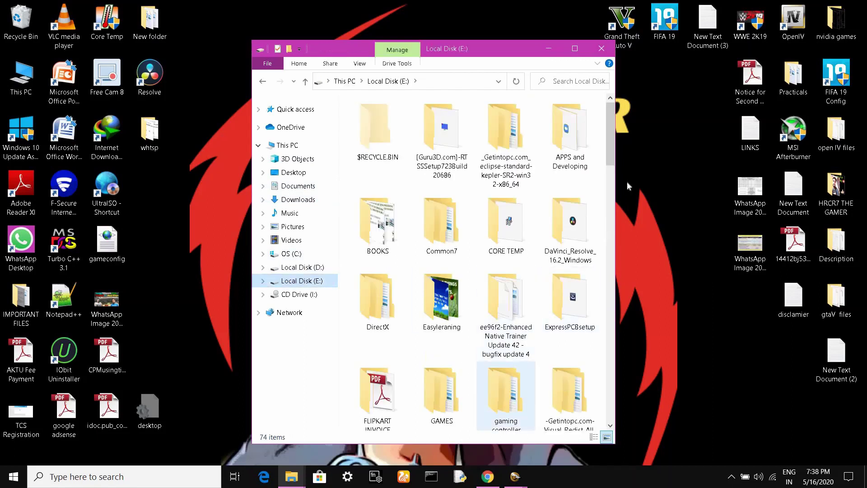
click(610, 235)
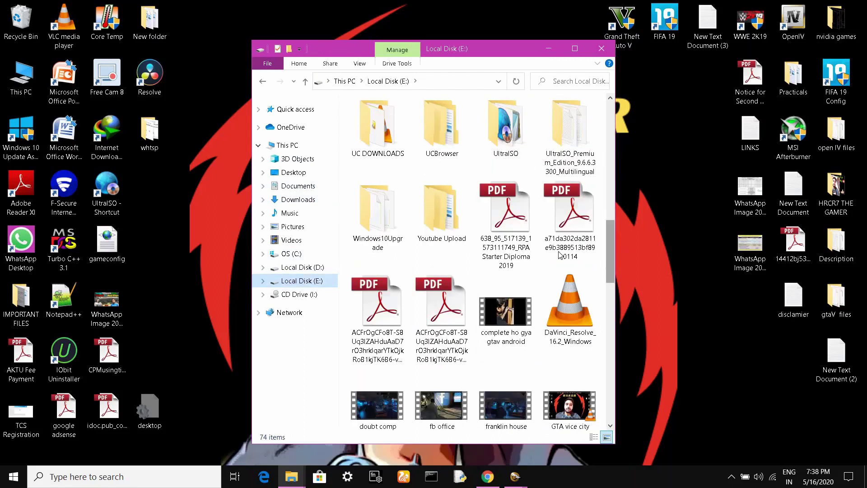
double_click(382, 133)
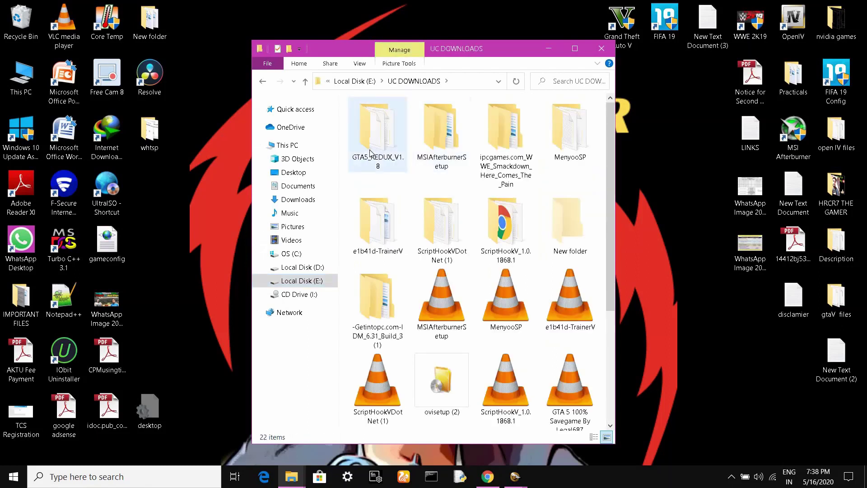
double_click(364, 151)
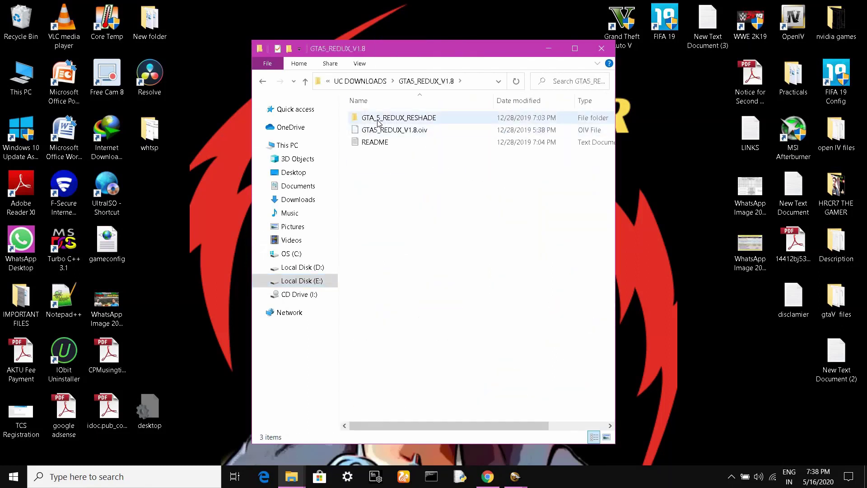
double_click(349, 119)
Place both folder windows side by side and copy all ReShade preset files except README into the Grand Theft Auto V folder.
drag(347, 116, 405, 190)
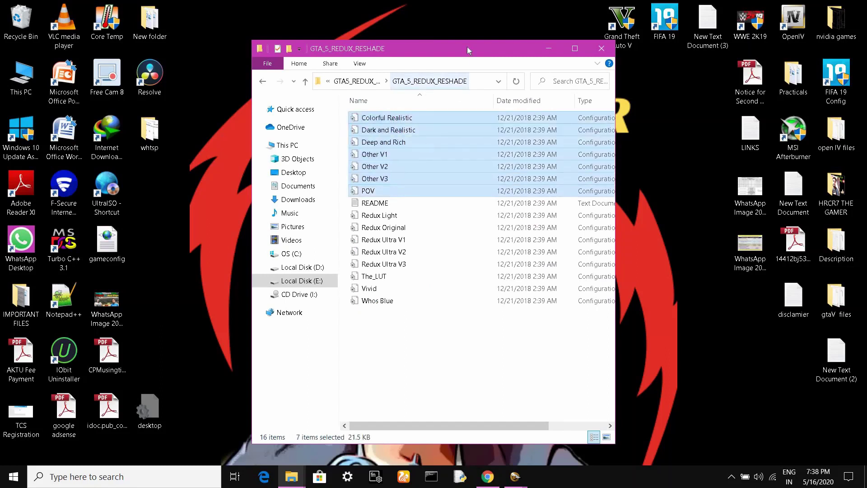
drag(470, 50, 93, 58)
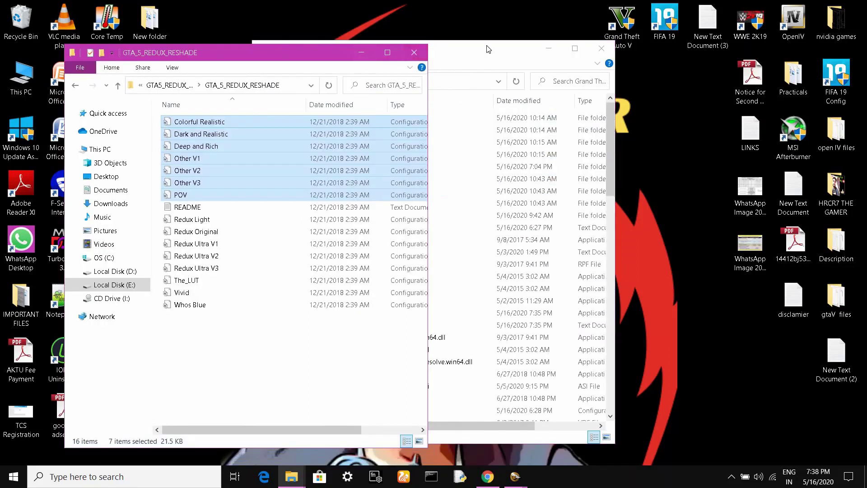
drag(533, 51, 676, 43)
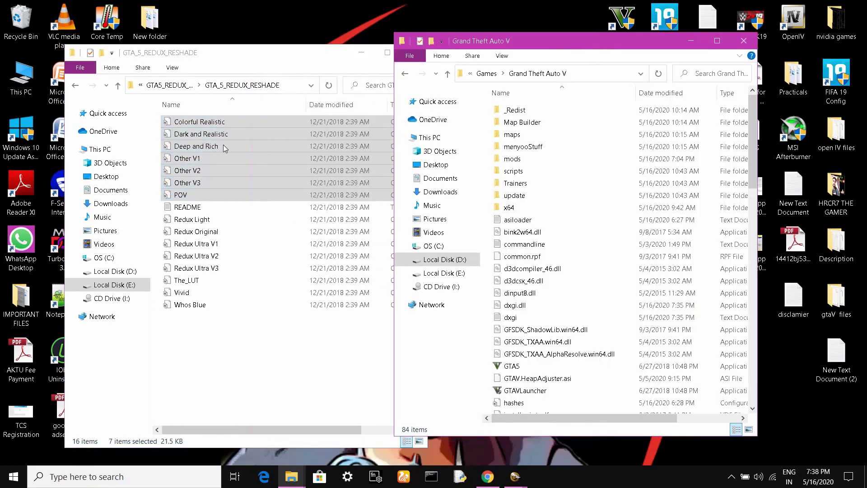
drag(273, 132, 576, 303)
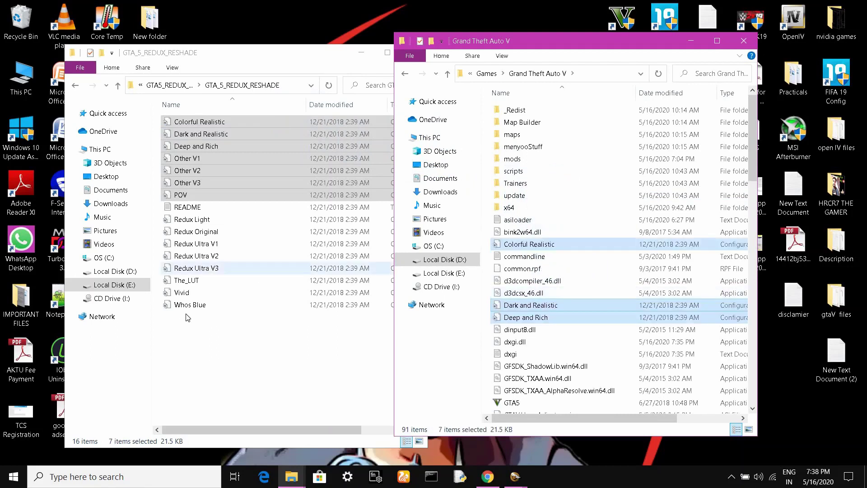
drag(187, 318, 186, 214)
drag(430, 275, 581, 345)
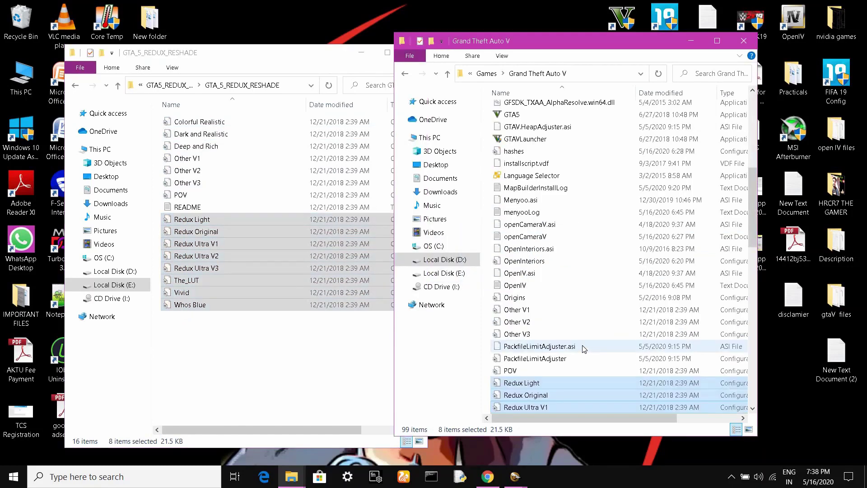
click(322, 59)
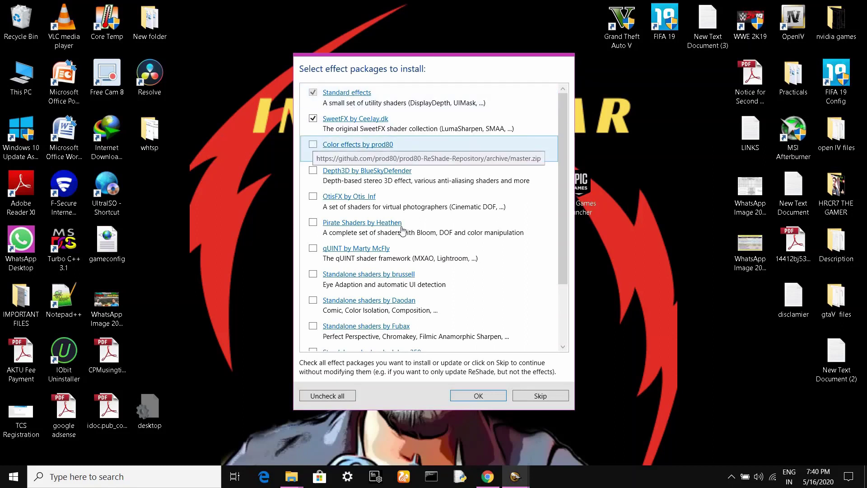
Review the effect packages and install Standard effects and SweetFX by CeeJay.dk with all of their effect files.
drag(564, 195, 568, 318)
drag(562, 245, 562, 183)
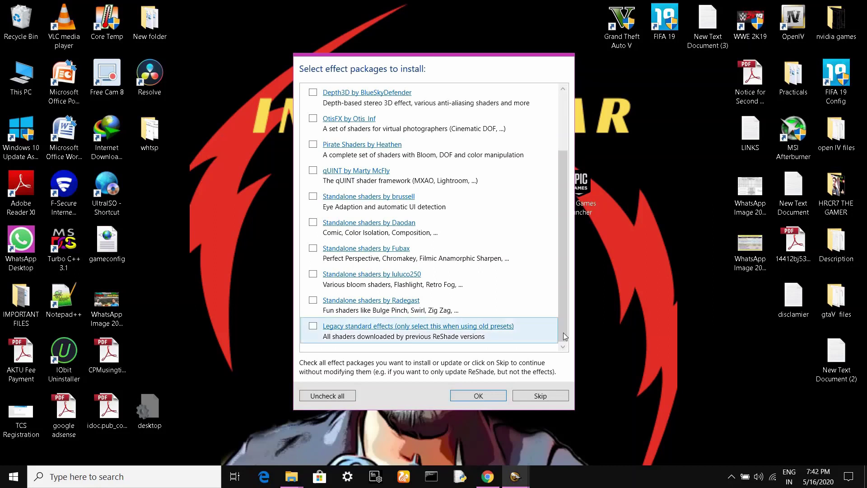
drag(562, 283, 558, 227)
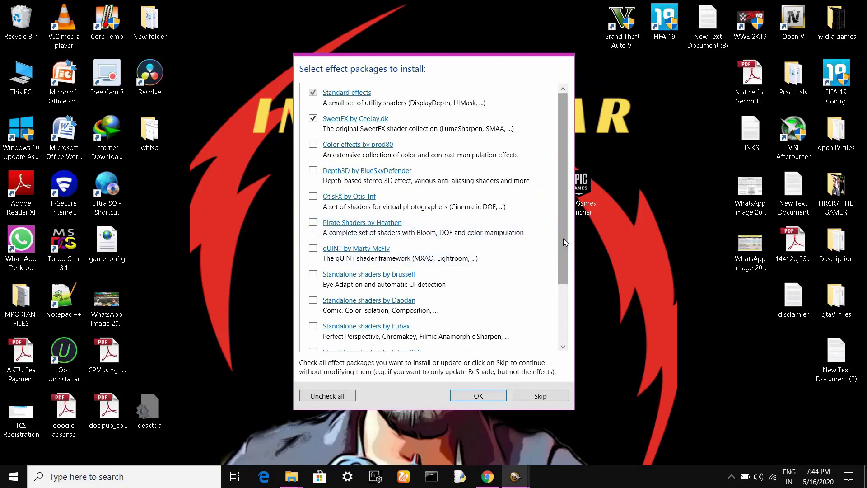
scroll(572, 285, down, 3)
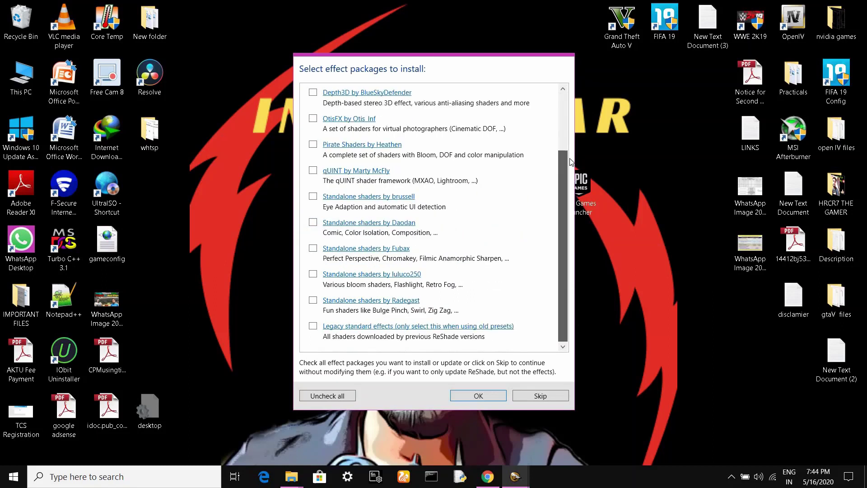
scroll(571, 158, up, 3)
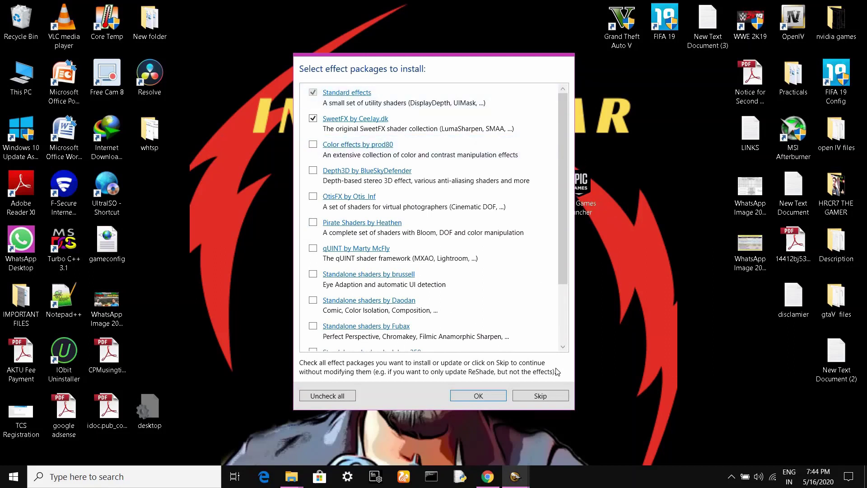
click(478, 396)
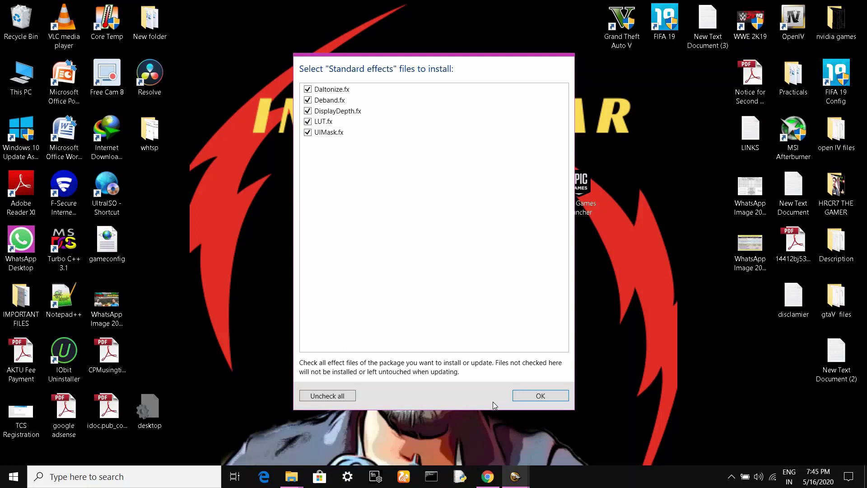
click(540, 396)
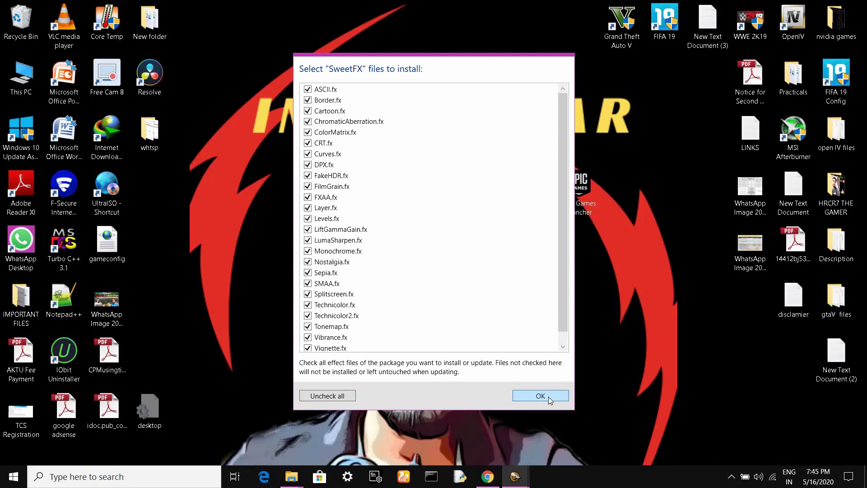
click(540, 396)
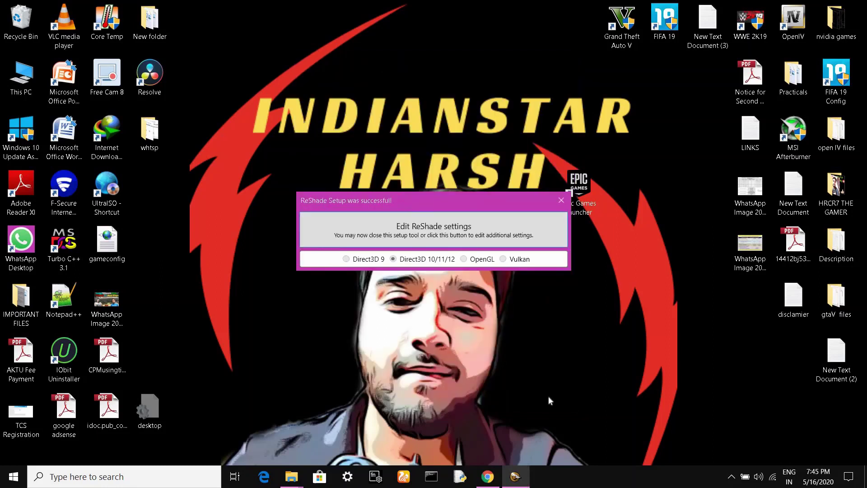